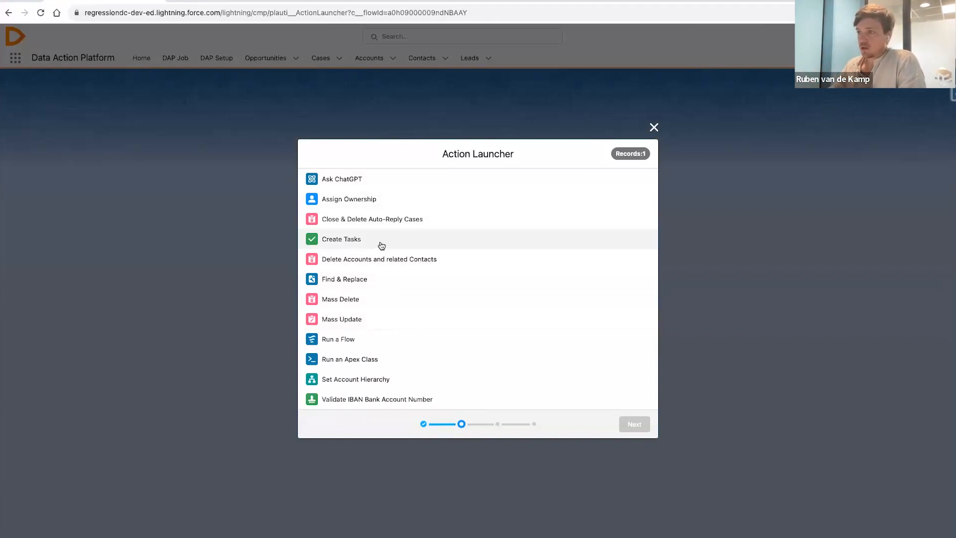
Choose Ask ChatGPT and enter a prompt for brief salesperson information (maximum of two allineas) and a fun fact about {!Name} from {!BillingCity}, using headers.
click(372, 183)
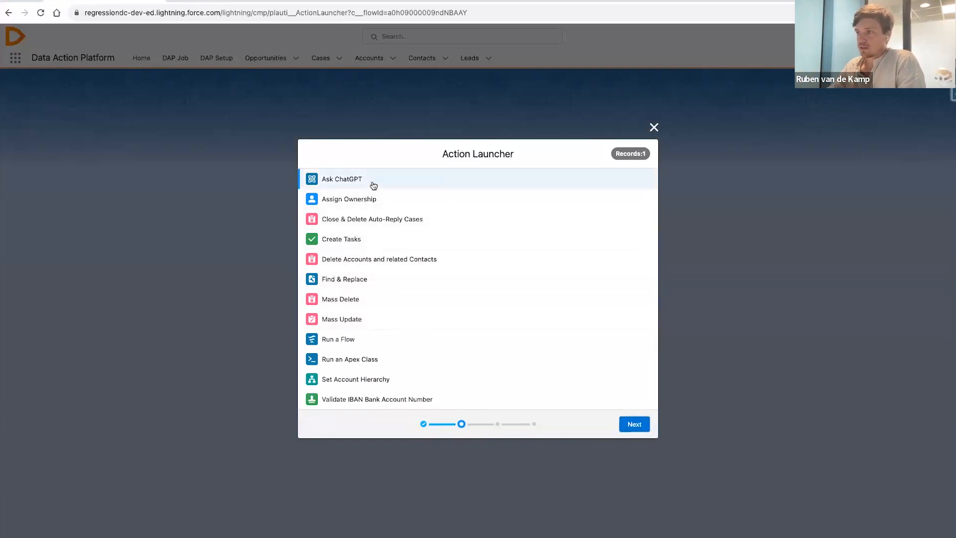
click(622, 423)
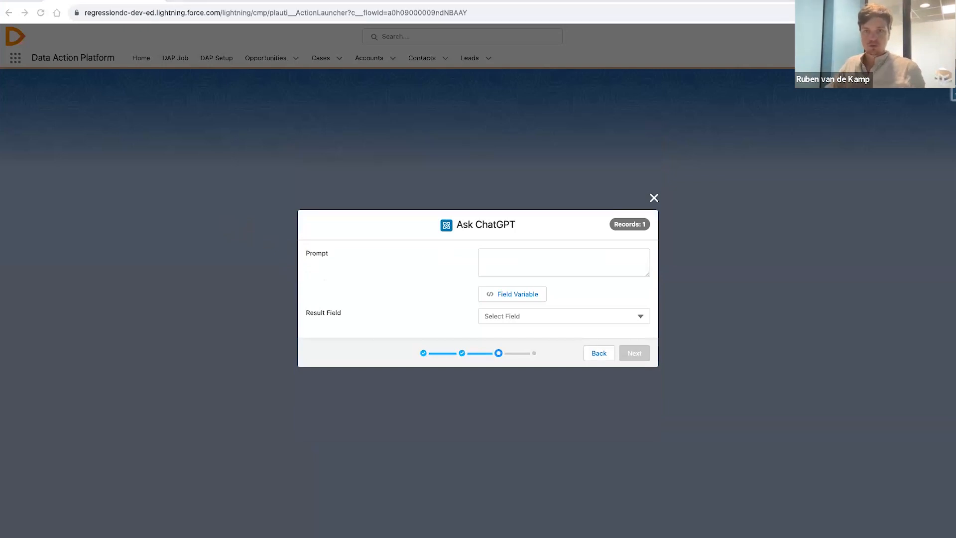
click(510, 256)
key(ctrl+v)
drag(646, 276, 648, 307)
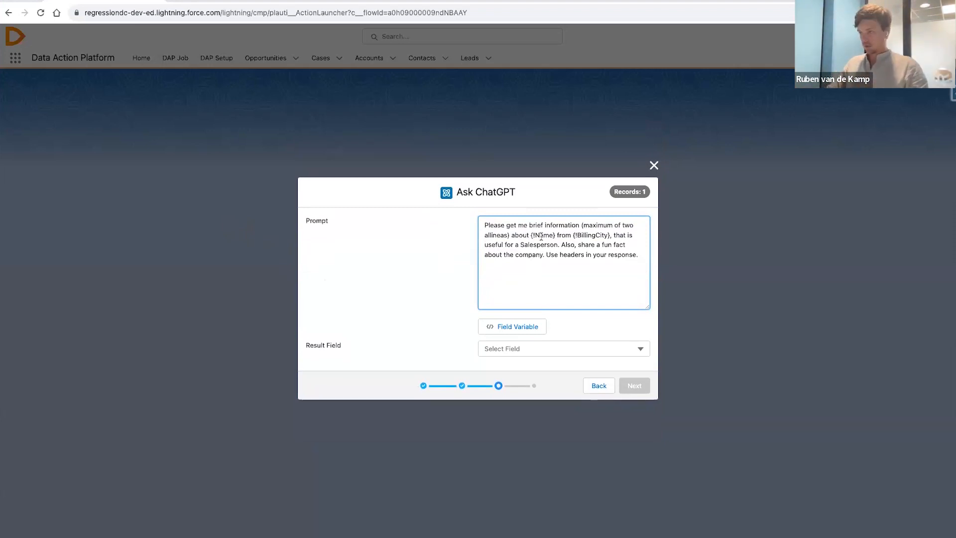
Review the {!Name} and {!BillingCity} variables in the prompt and browse the Account field variables available for it.
drag(531, 235, 554, 233)
click(571, 241)
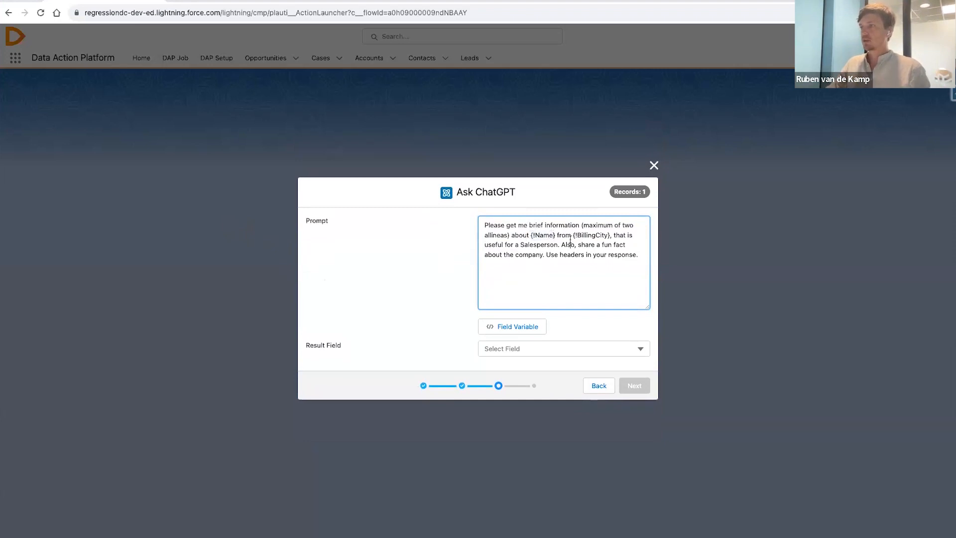
click(600, 234)
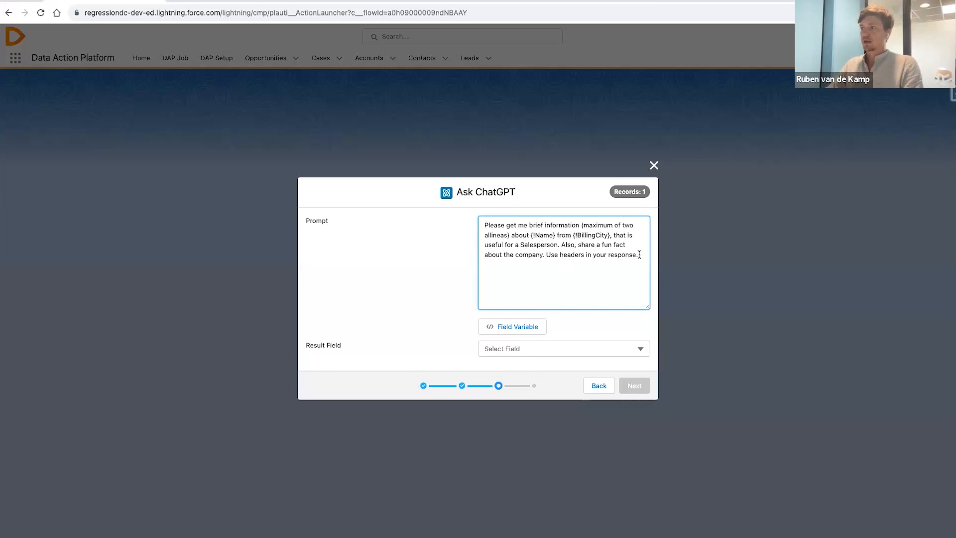
key(Return)
key(Return)
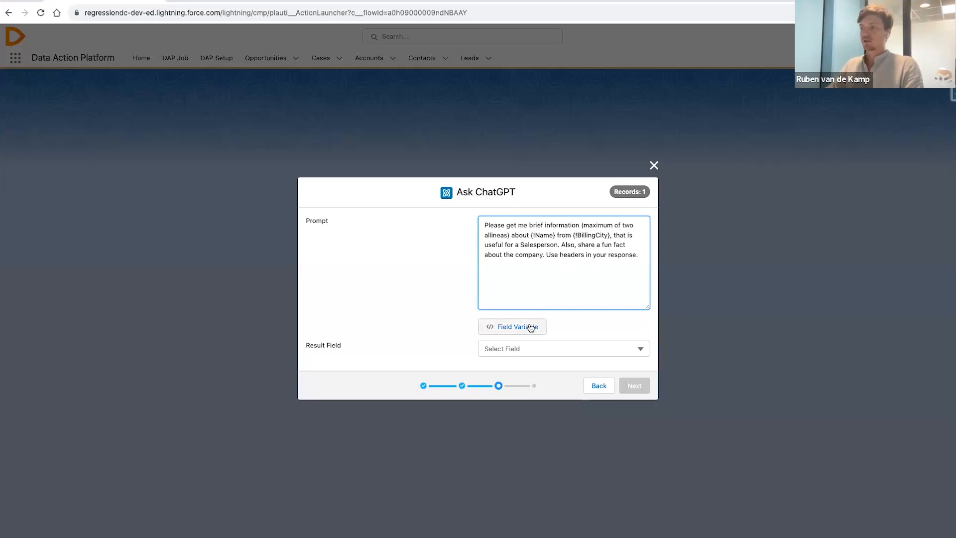
click(531, 327)
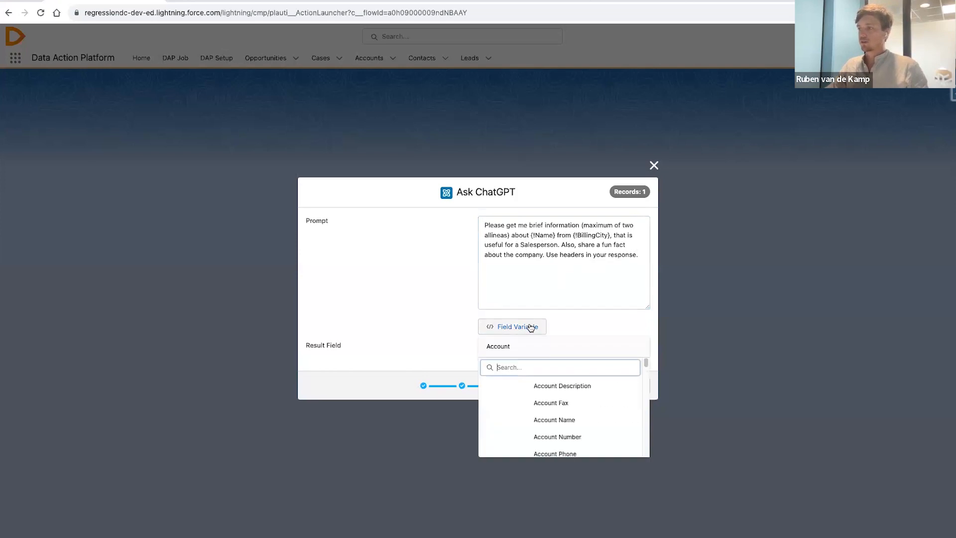
scroll(526, 396, down, 6)
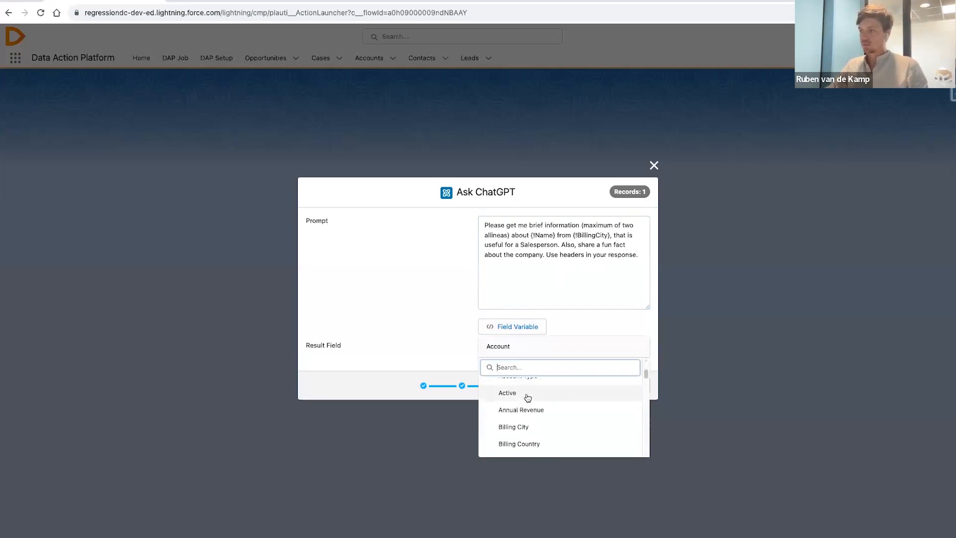
scroll(526, 396, up, 6)
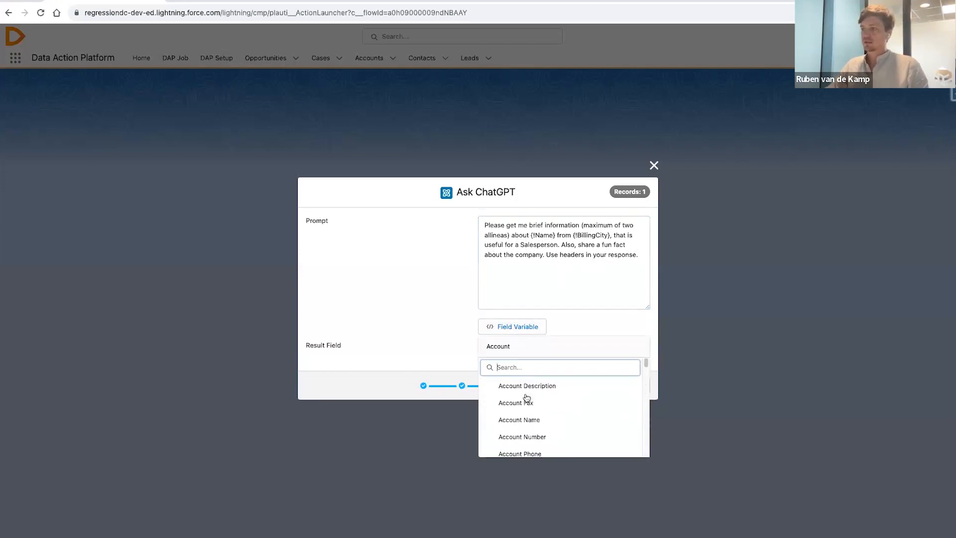
click(526, 290)
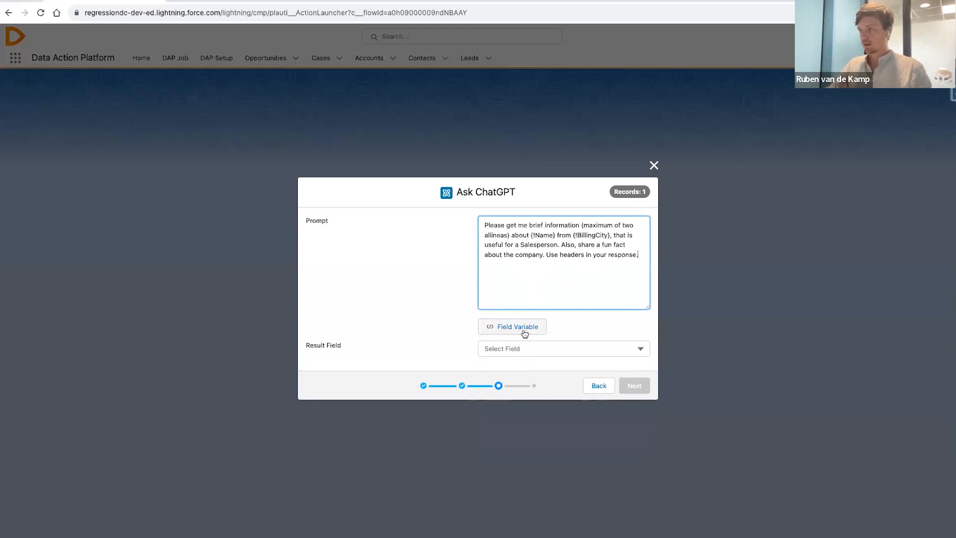
click(438, 285)
Set the result field to Account Description, run the Ask ChatGPT action on the record and finish it.
click(500, 348)
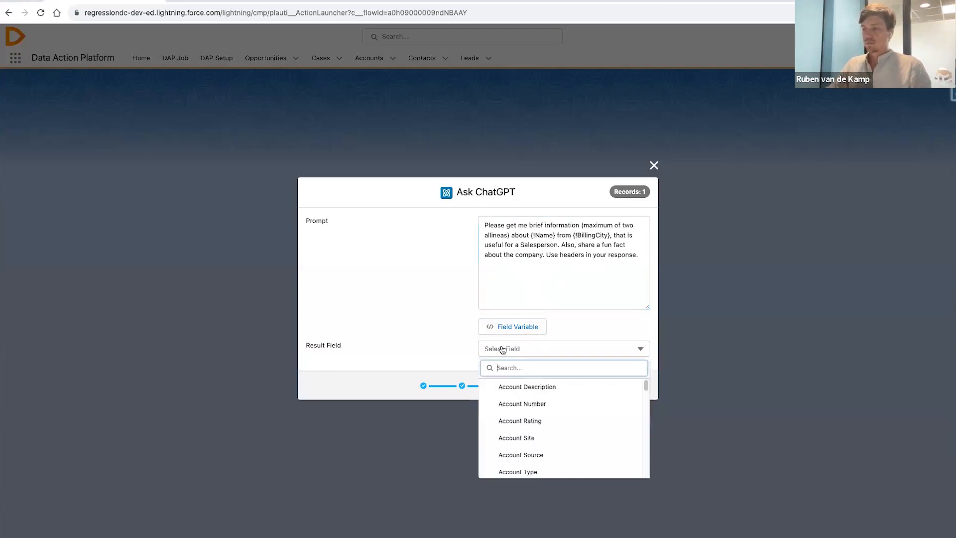
click(539, 390)
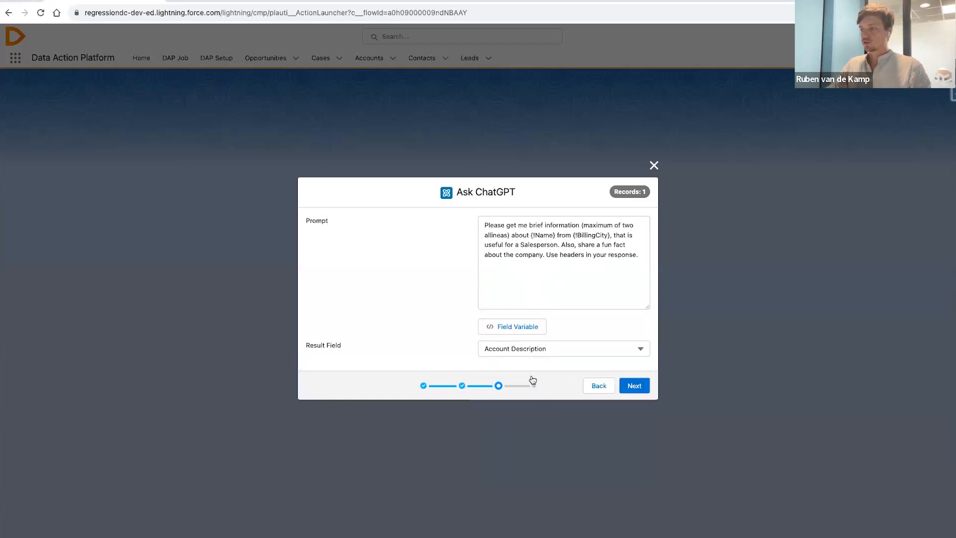
click(633, 386)
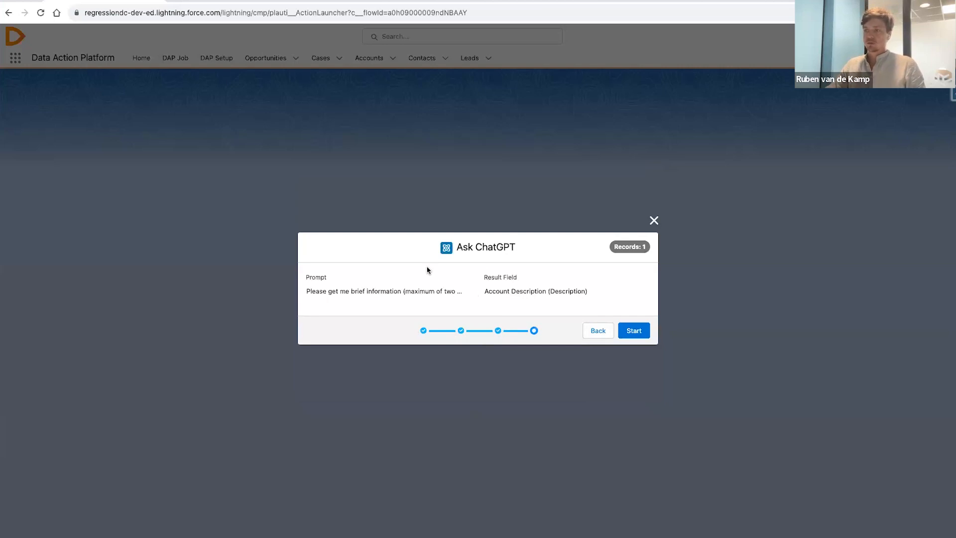
click(634, 334)
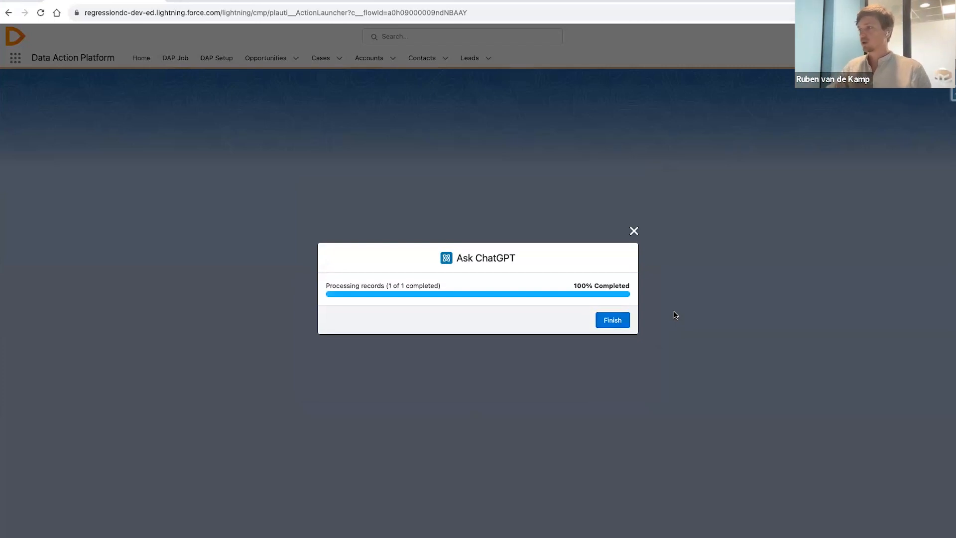
click(613, 321)
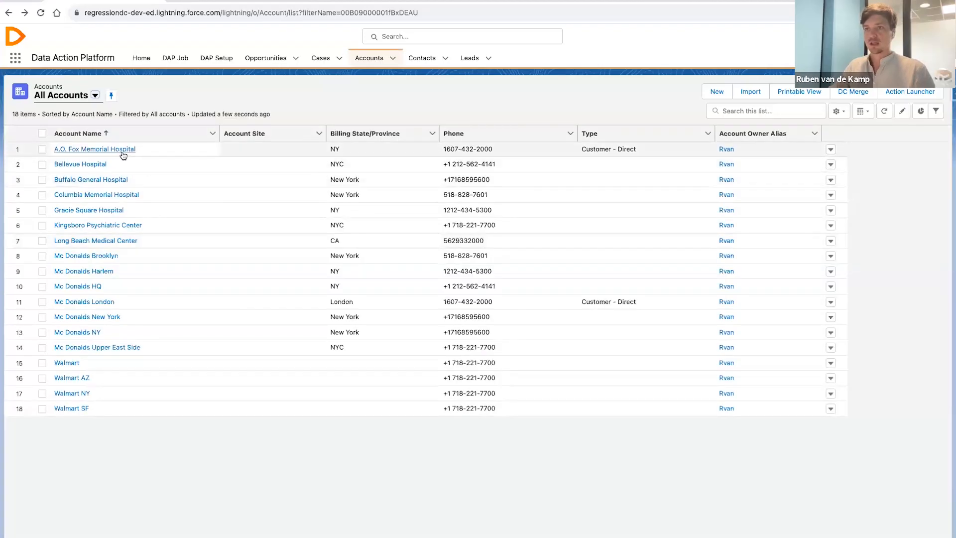
Open the A.O. Fox Memorial Hospital account and read the generated text and fun fact in its Description.
click(121, 150)
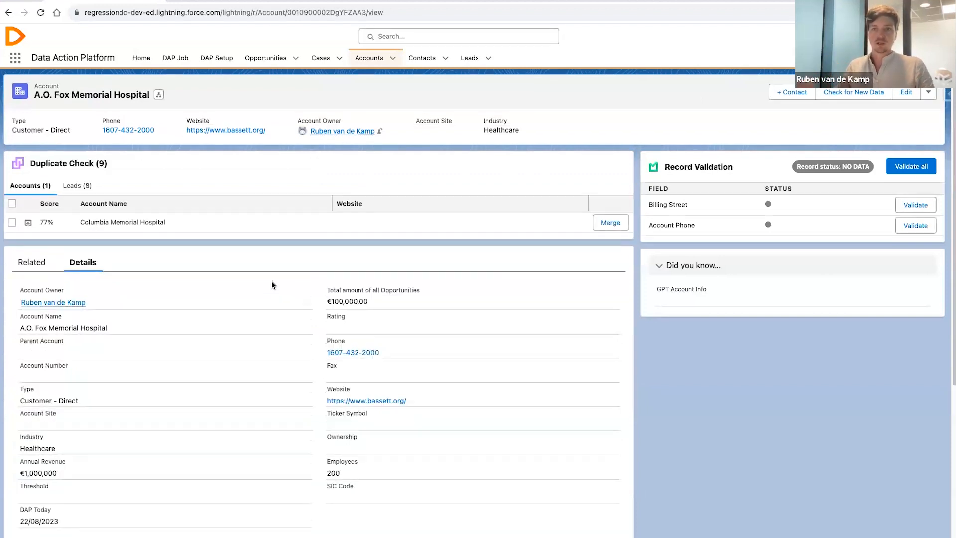
scroll(311, 414, down, 5)
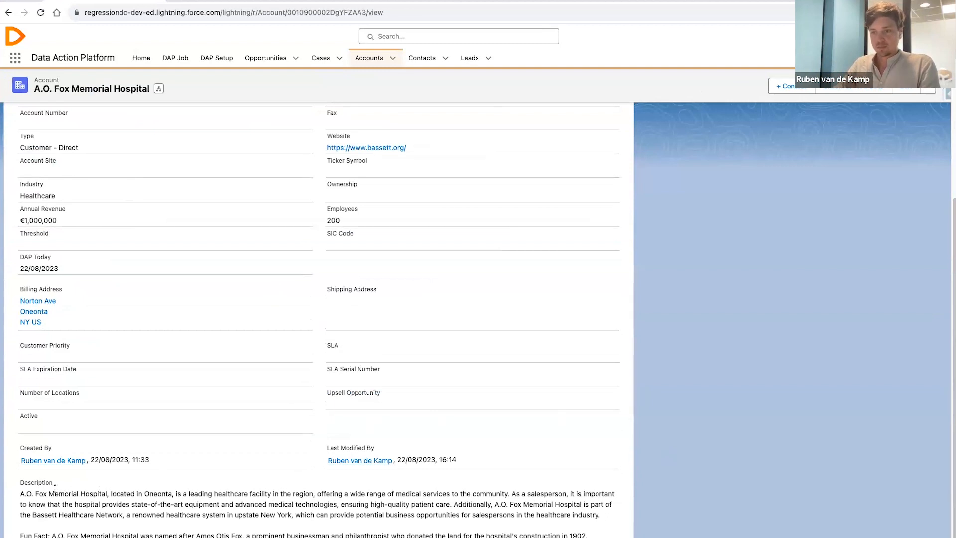
drag(20, 493, 600, 512)
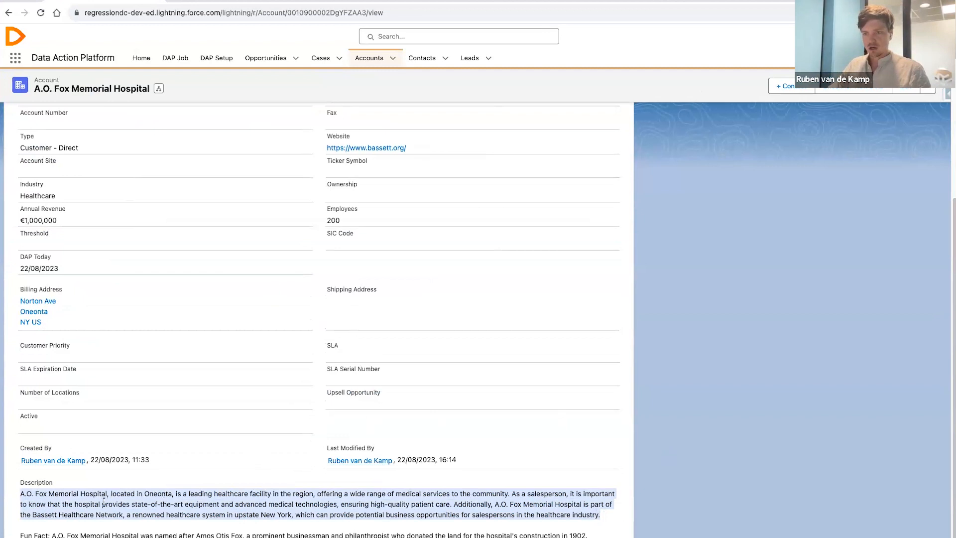
click(8, 534)
drag(20, 535, 374, 533)
click(377, 532)
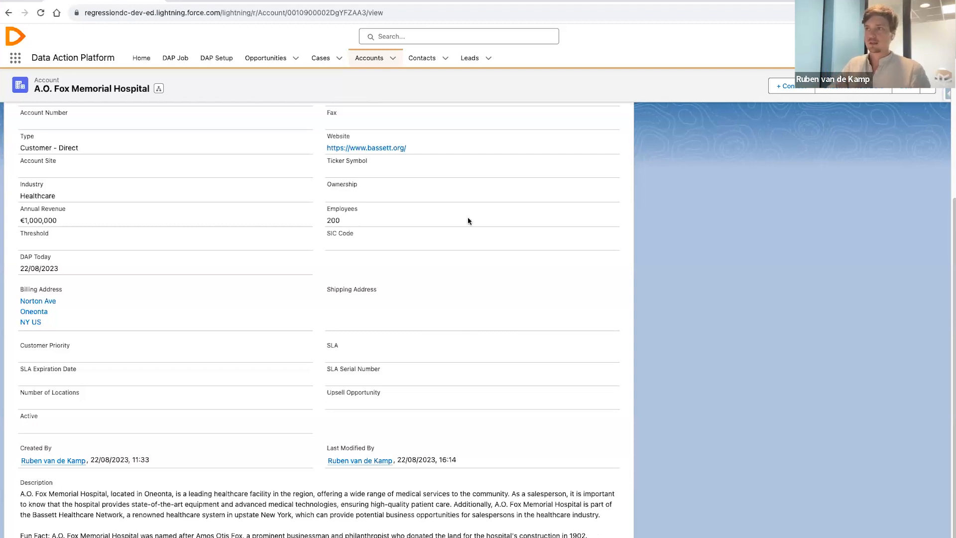
Return to the accounts list, select Bellevue Hospital and open the Action Launcher for it.
click(363, 64)
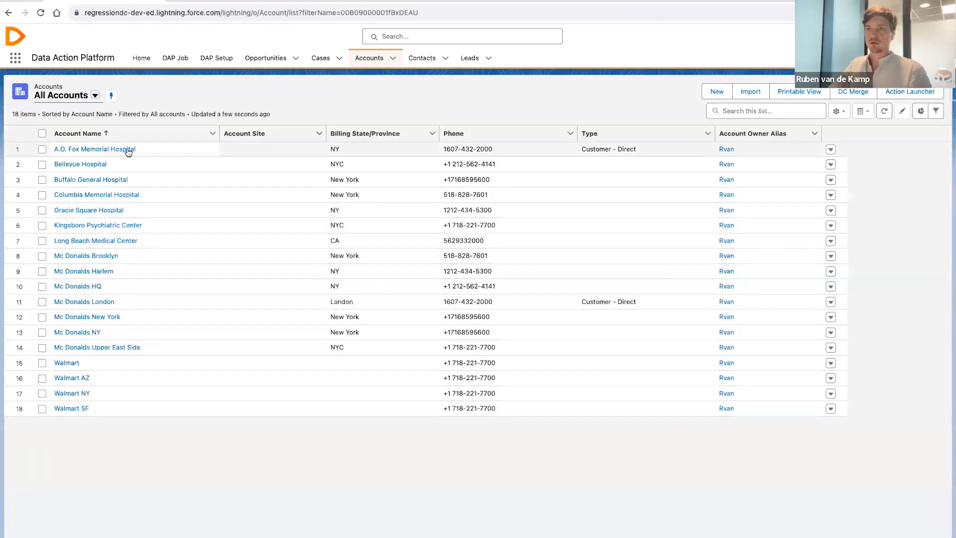
click(43, 166)
click(911, 91)
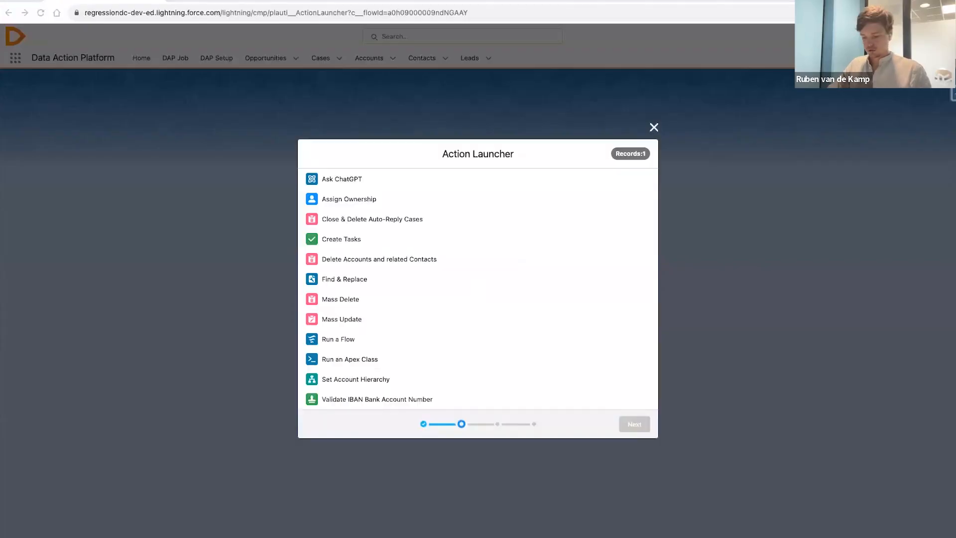
Choose Ask ChatGPT and enter a prompt asking how {!Name} from {!BillingCity} could benefit from Plauti's Duplicate Check application to improve their Salesforce CRM data quality.
click(372, 179)
click(634, 423)
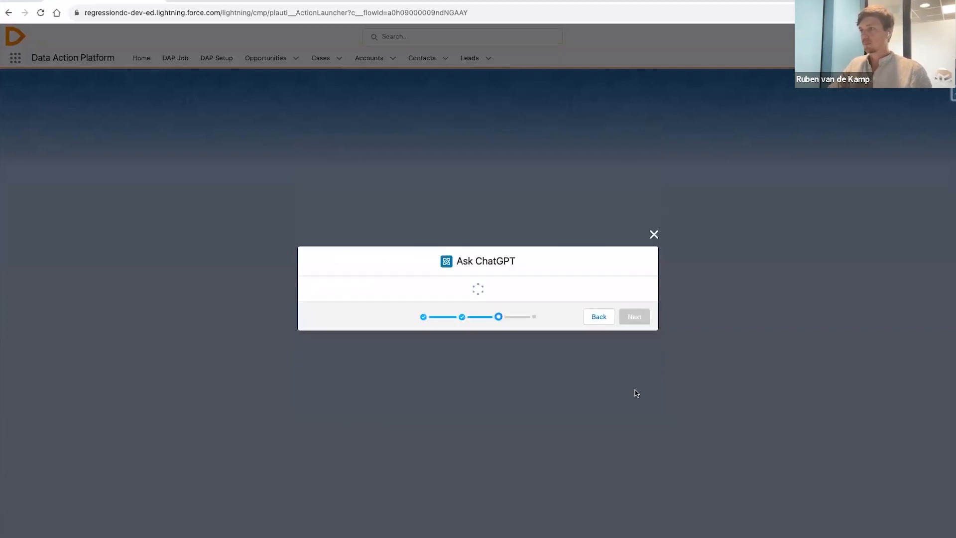
drag(646, 275, 646, 293)
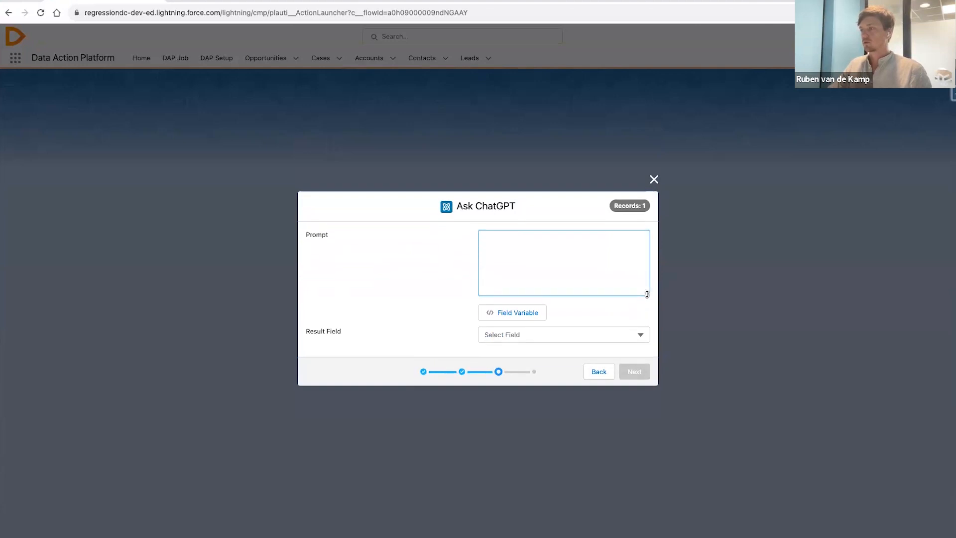
text(Please tell me how {!Name} from {!BillingCity} could benefit from Plauti's Duplicate Check application to improve the quality of their data in a Salesforce CRM.)
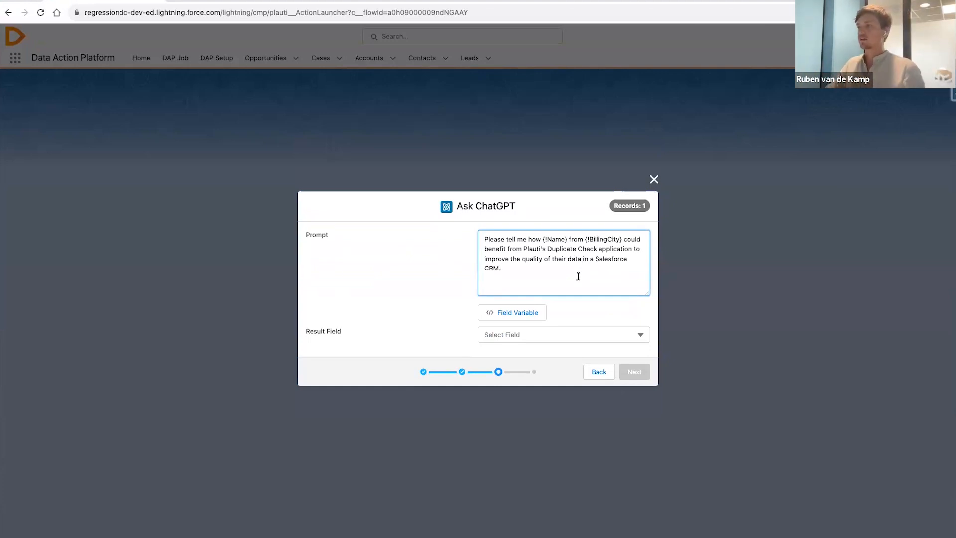
Store the response in Account Description, run the Ask ChatGPT action for Bellevue Hospital and finish it.
click(582, 336)
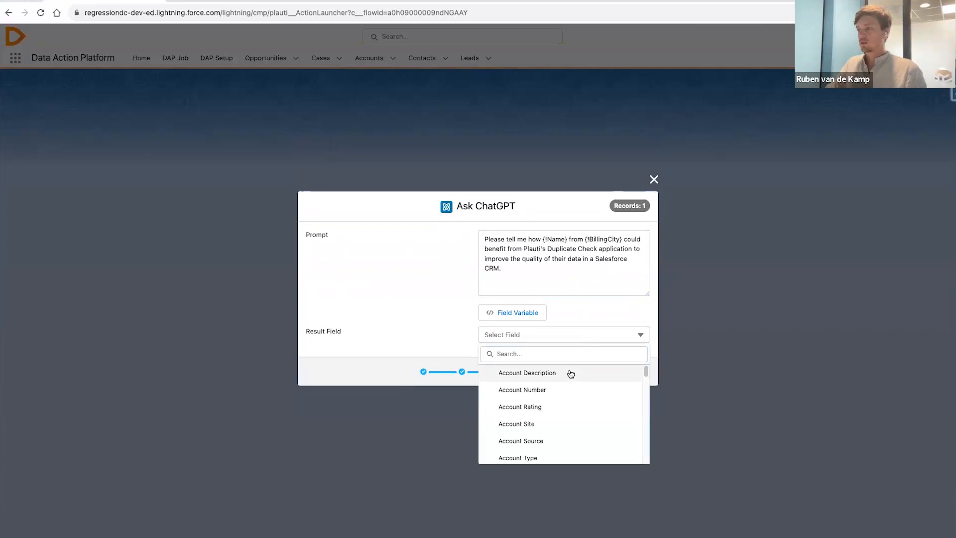
click(569, 372)
click(636, 374)
click(630, 330)
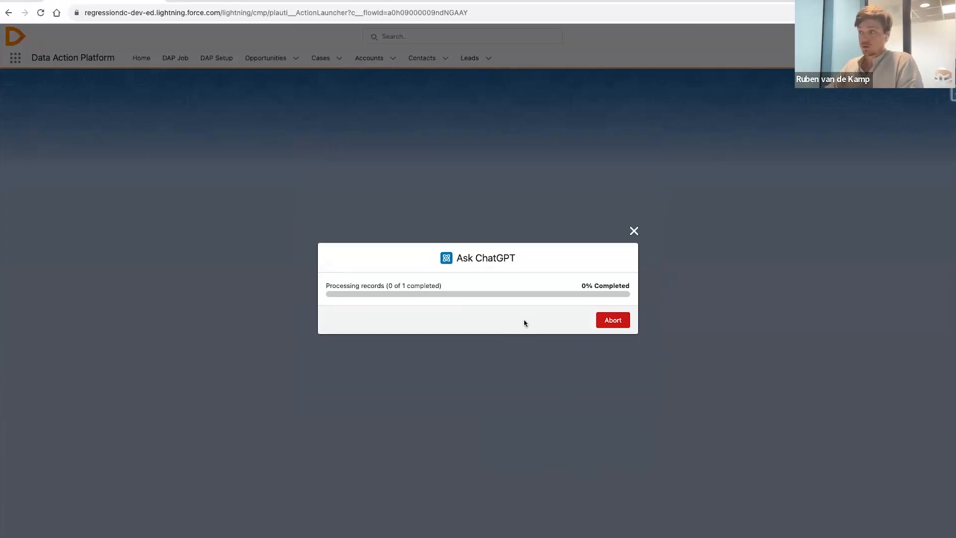
click(616, 318)
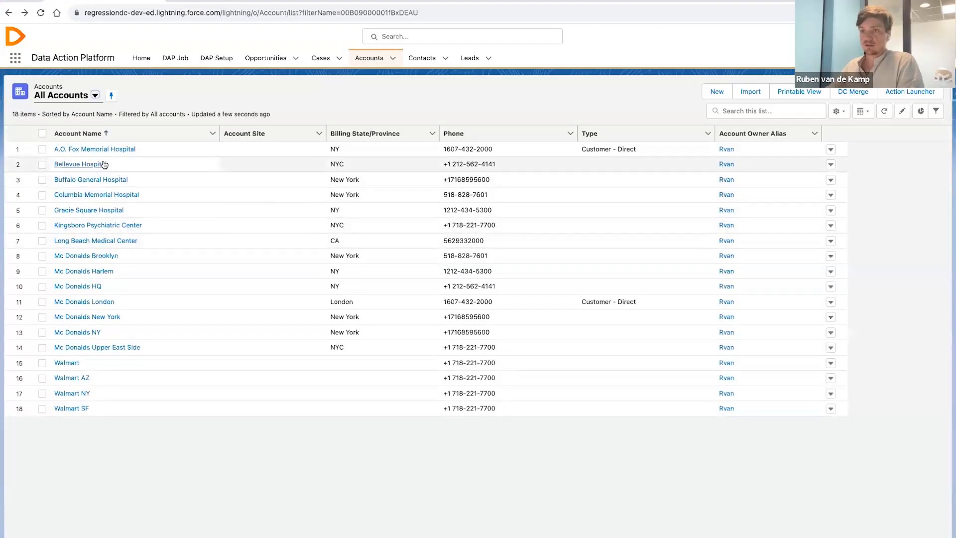
Read the generated Description on the Bellevue Hospital account and return to the home page.
click(80, 164)
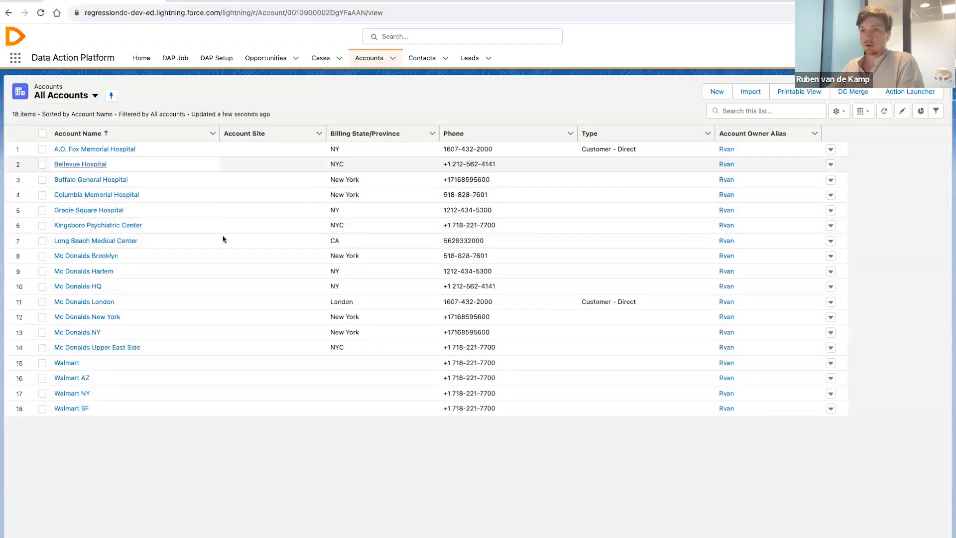
scroll(299, 264, down, 8)
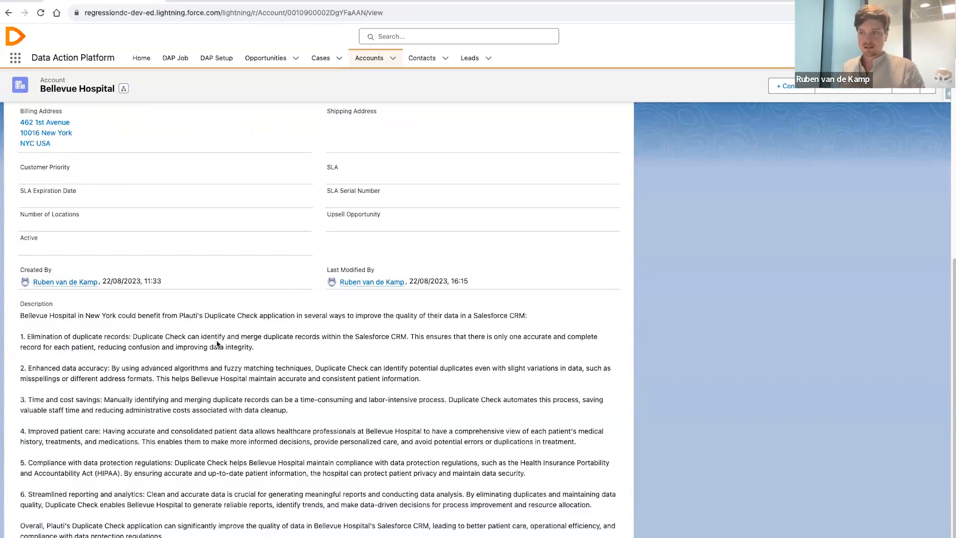
click(142, 58)
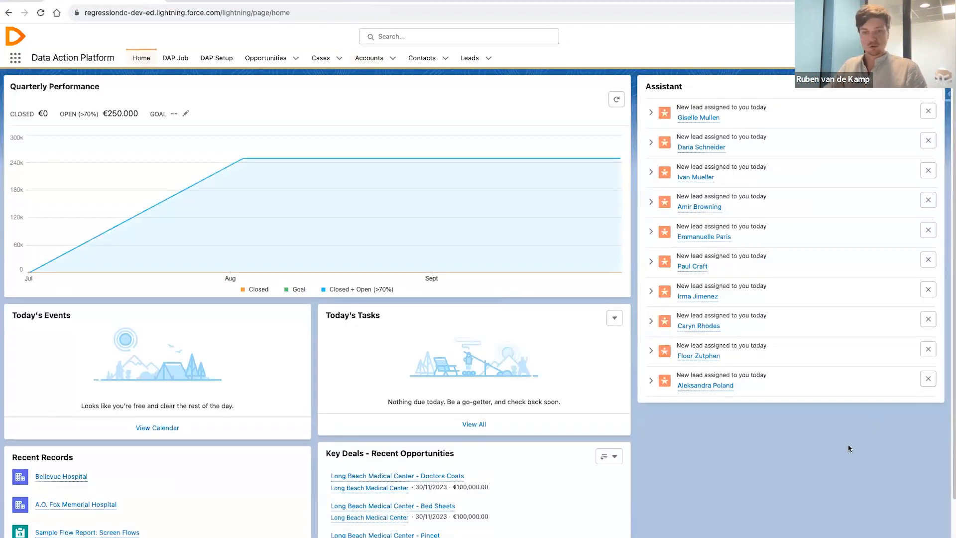